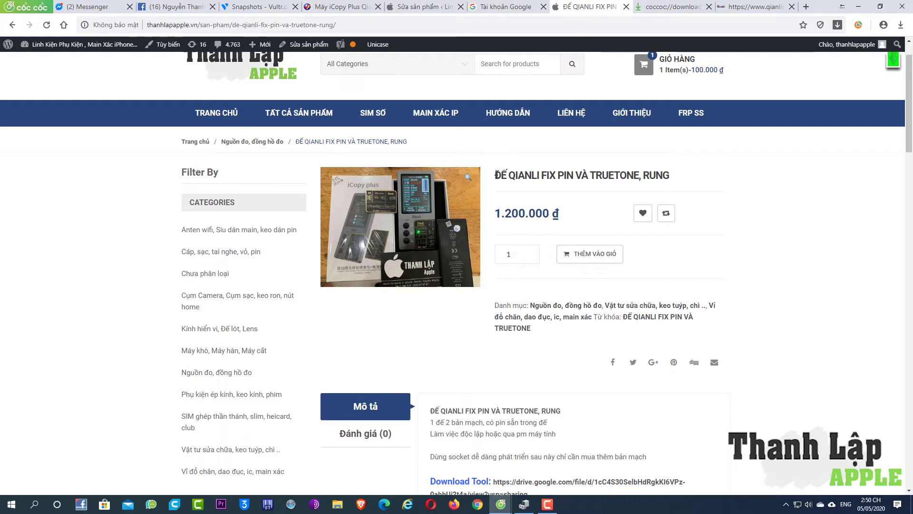
Examine the iCopy Plus product page's title, description and download notes, including the 3UTool 2.35 and MtSN line
{"action": "left_click_drag", "start_coordinate": [495, 175], "coordinate": [551, 187]}
{"action": "left_click", "coordinate": [552, 187]}
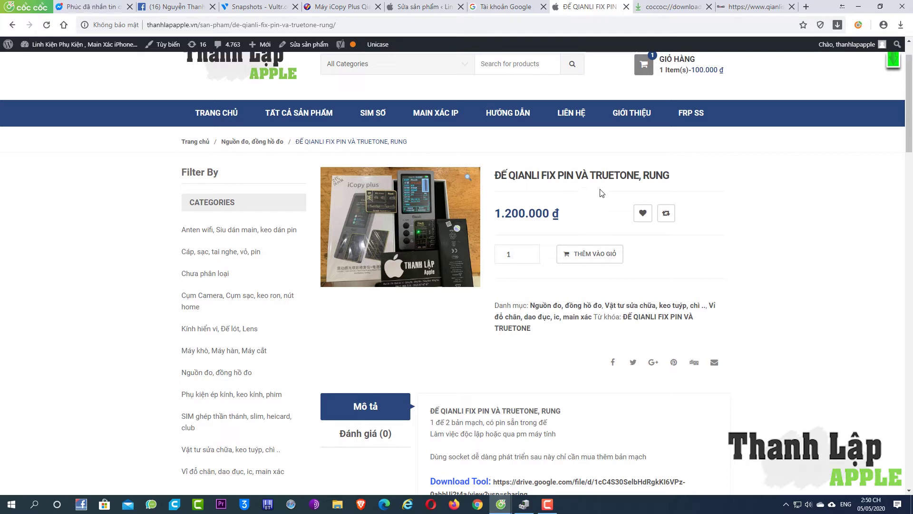
{"action": "scroll", "coordinate": [602, 190], "scroll_direction": "down", "scroll_amount": 1}
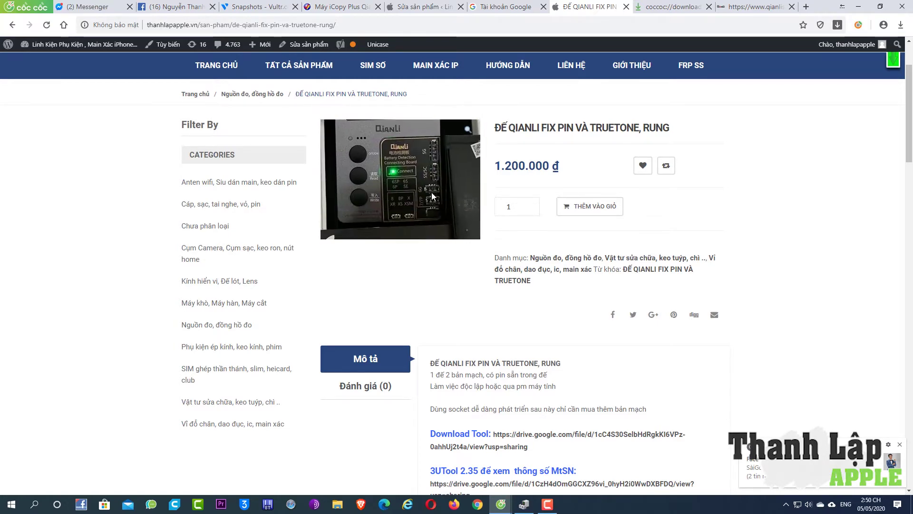
{"action": "scroll", "coordinate": [542, 292], "scroll_direction": "down", "scroll_amount": 1}
{"action": "scroll", "coordinate": [550, 294], "scroll_direction": "down", "scroll_amount": 6}
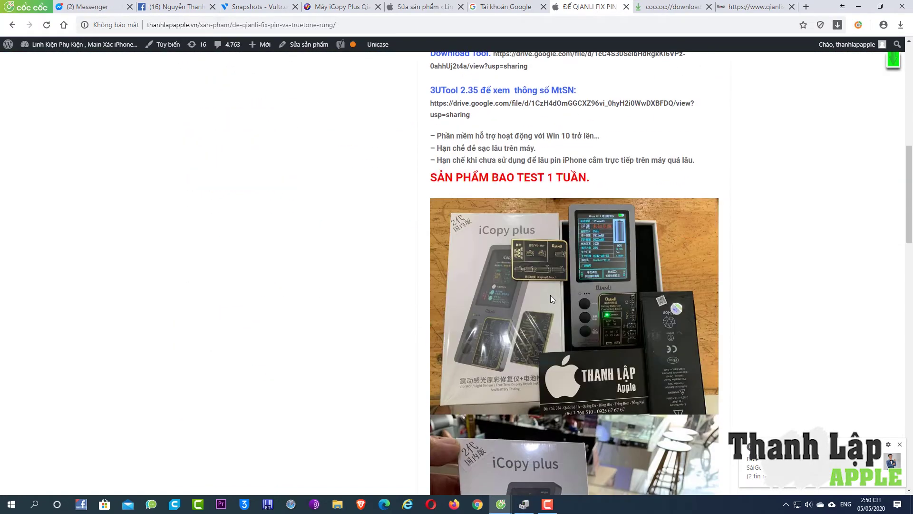
{"action": "scroll", "coordinate": [535, 278], "scroll_direction": "up", "scroll_amount": 2}
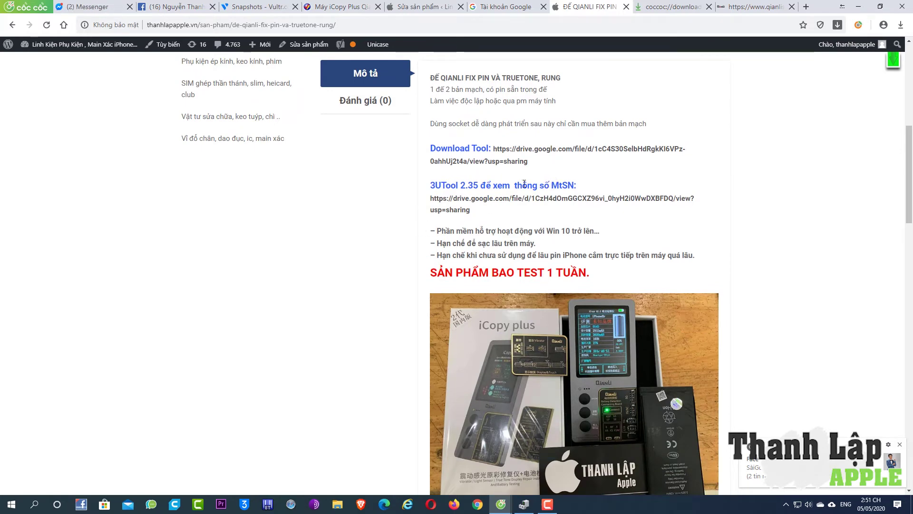
{"action": "left_click_drag", "start_coordinate": [429, 185], "coordinate": [481, 184]}
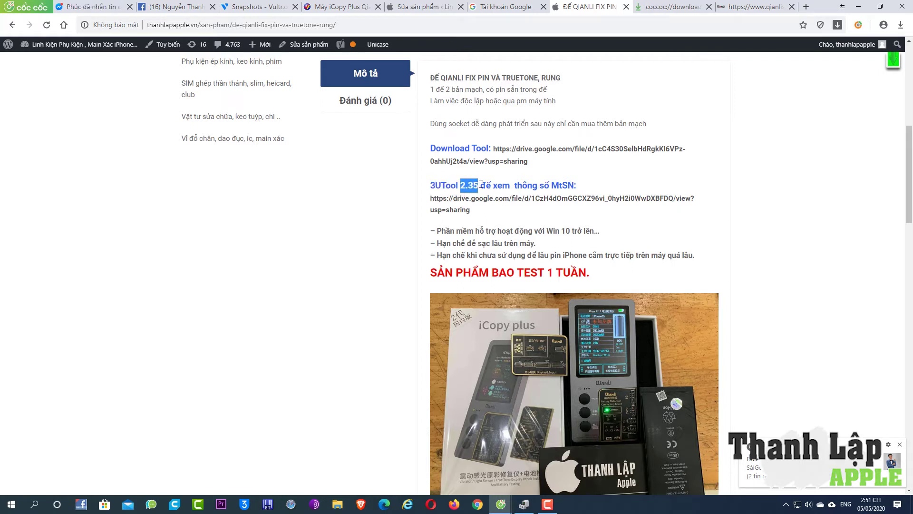
{"action": "left_click_drag", "start_coordinate": [552, 185], "coordinate": [576, 184]}
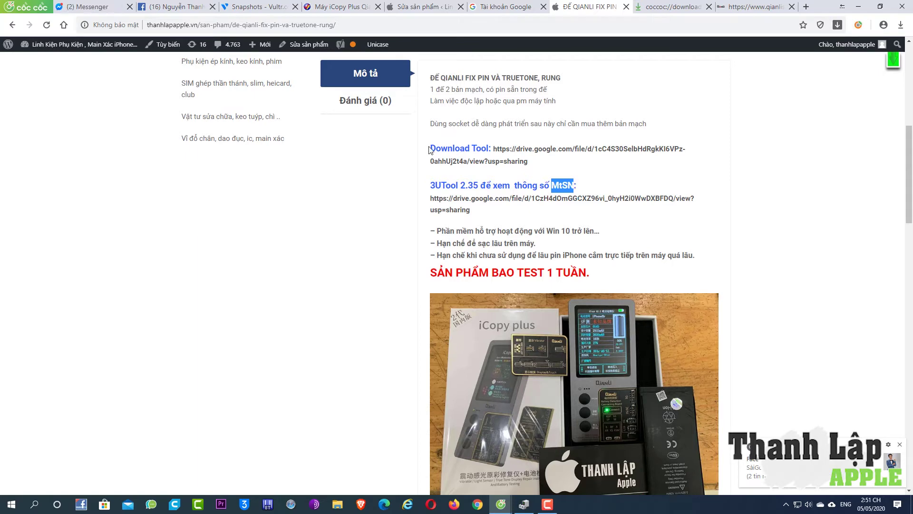
View the 3UTool 2.35 download link's page and close it, then review the product description again and reload the page
{"action": "left_click", "coordinate": [516, 200]}
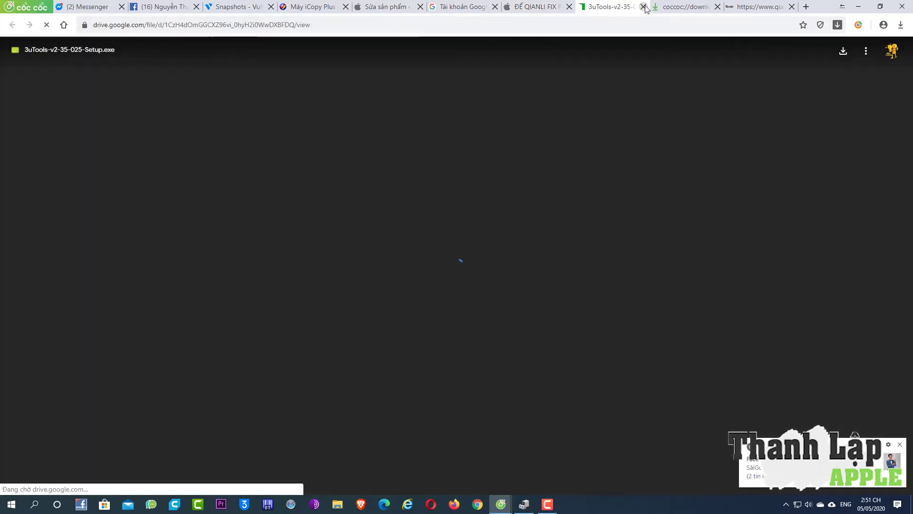
{"action": "key", "text": "ctrl+w"}
{"action": "scroll", "coordinate": [526, 259], "scroll_direction": "up", "scroll_amount": 8}
{"action": "scroll", "coordinate": [527, 260], "scroll_direction": "down", "scroll_amount": 4}
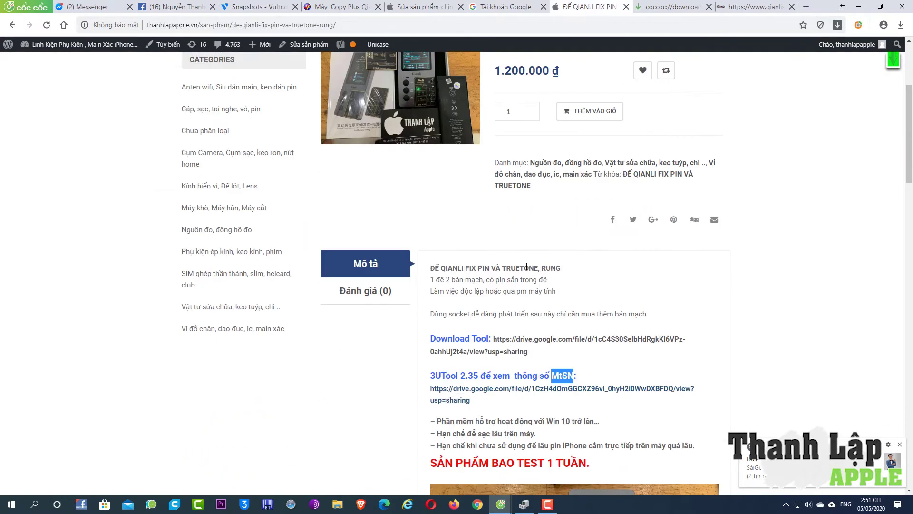
{"action": "scroll", "coordinate": [607, 220], "scroll_direction": "down", "scroll_amount": 3}
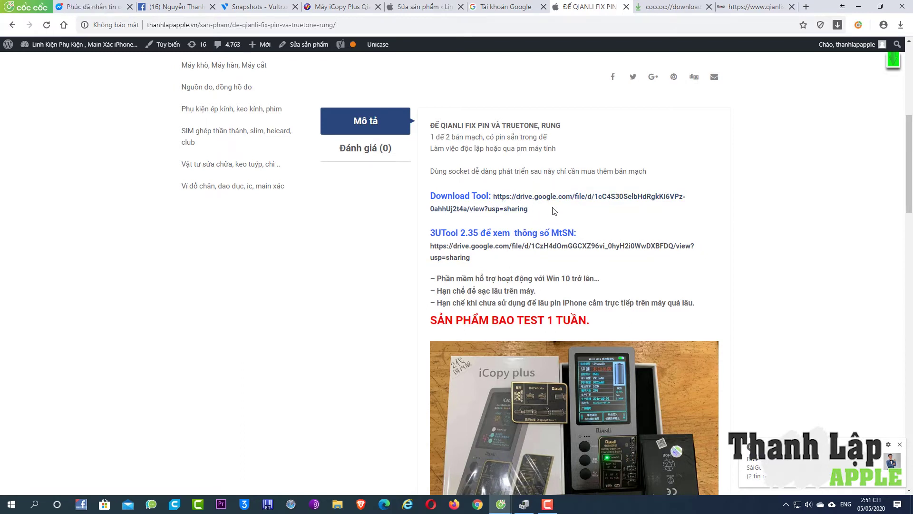
{"action": "right_click", "coordinate": [564, 217]}
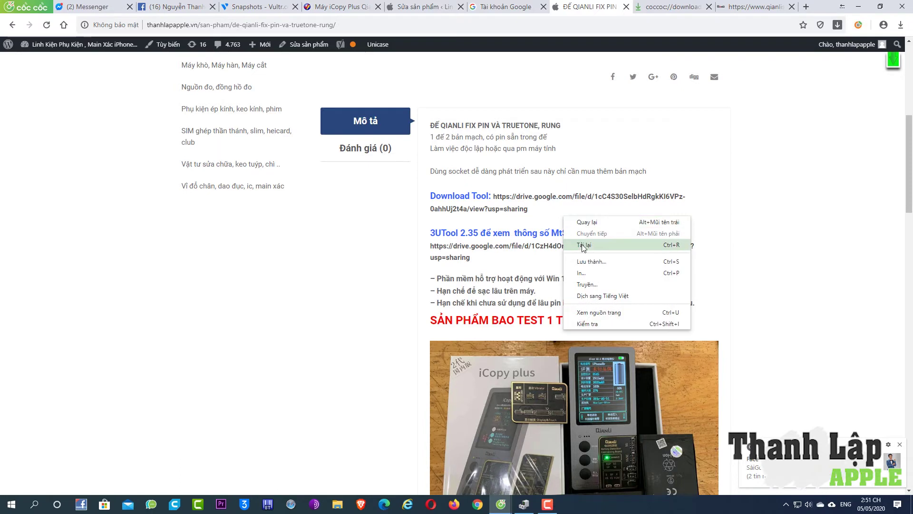
{"action": "left_click", "coordinate": [583, 245]}
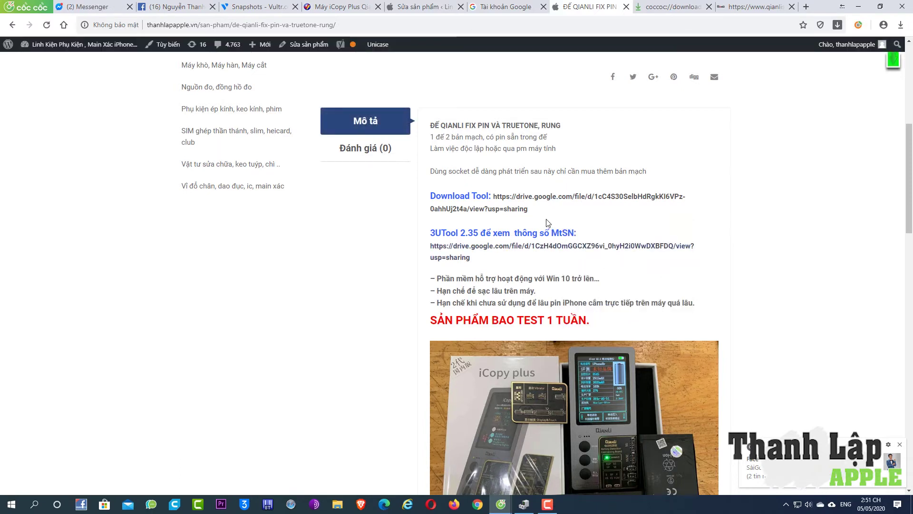
Minimize both browser windows and launch QLCXRepair from the desktop, allowing it to make changes to the device
{"action": "left_click", "coordinate": [865, 8]}
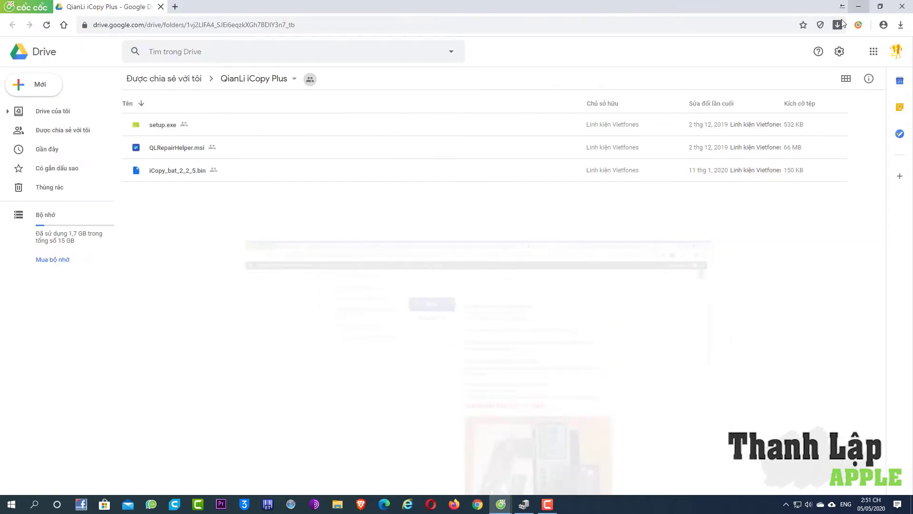
{"action": "left_click", "coordinate": [865, 8]}
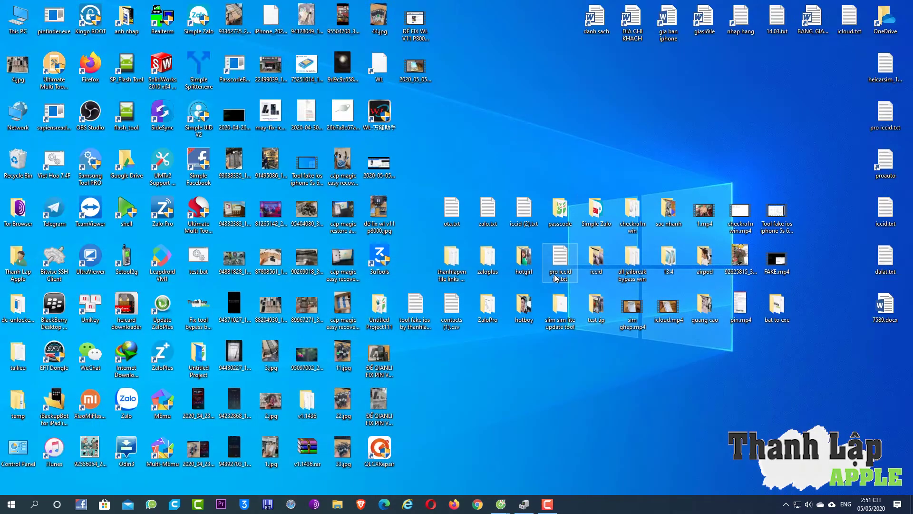
{"action": "double_click", "coordinate": [380, 449]}
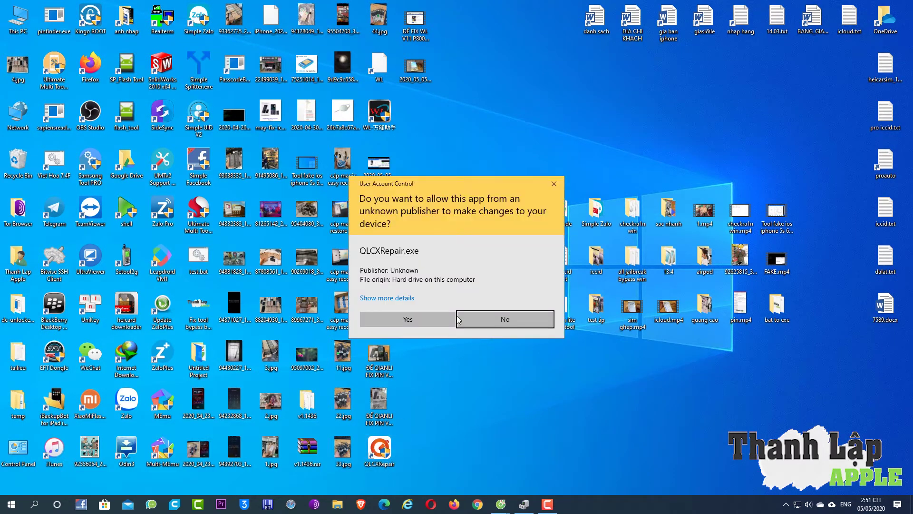
{"action": "left_click", "coordinate": [421, 321]}
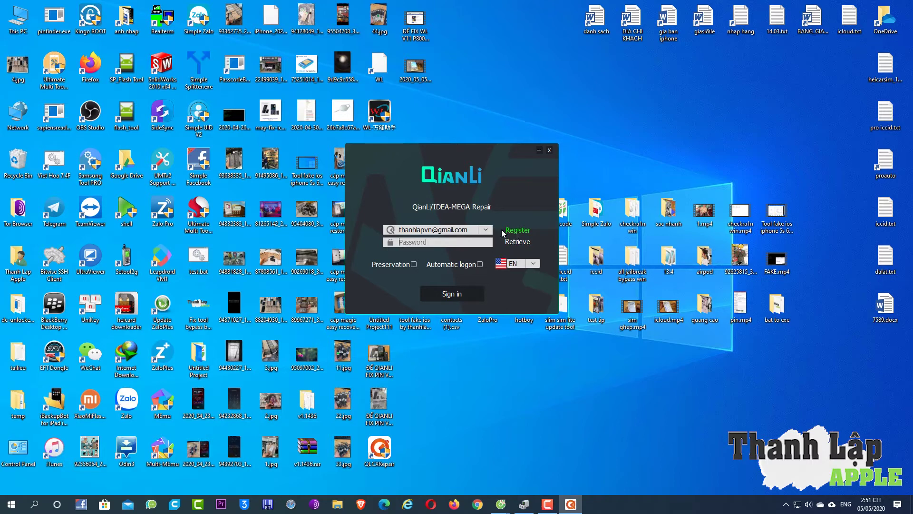
View the account registration form, then close QLCXRepair and relaunch it to return to the sign-in form
{"action": "left_click", "coordinate": [516, 231]}
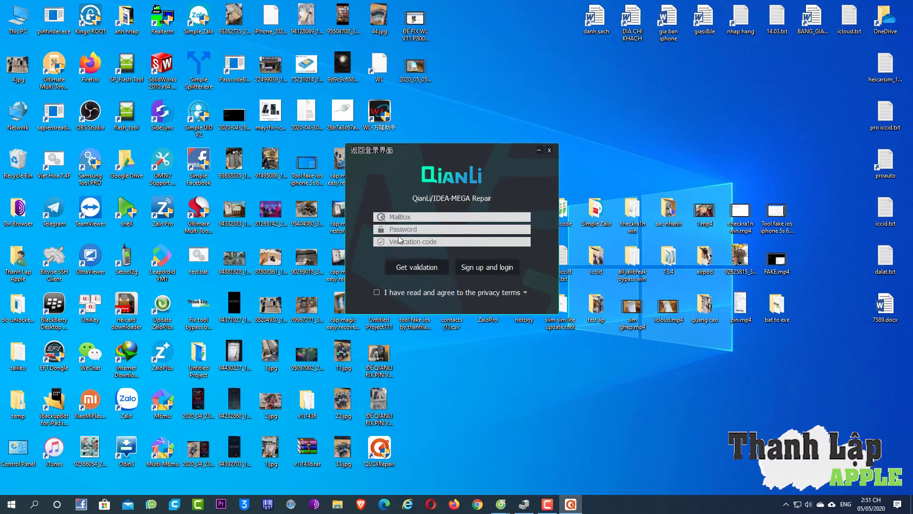
{"action": "left_click", "coordinate": [550, 152]}
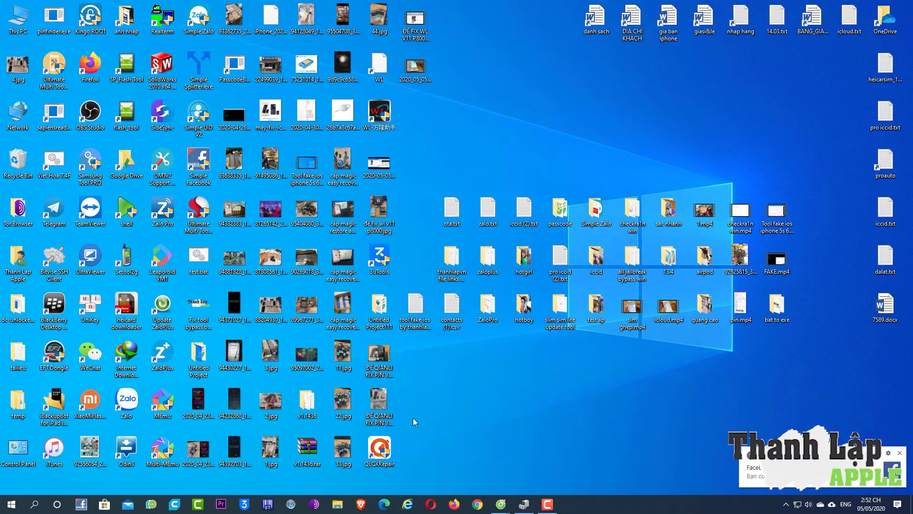
{"action": "double_click", "coordinate": [379, 449]}
{"action": "left_click", "coordinate": [419, 320]}
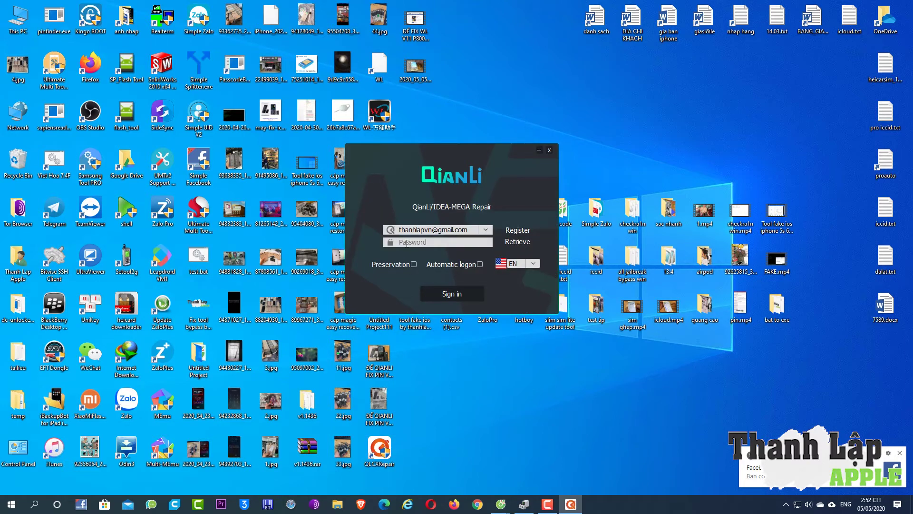
Enter the account password, keep the language set to EN and sign in
{"action": "left_click", "coordinate": [408, 244]}
{"action": "type", "text": "***"}
{"action": "left_click", "coordinate": [533, 263]}
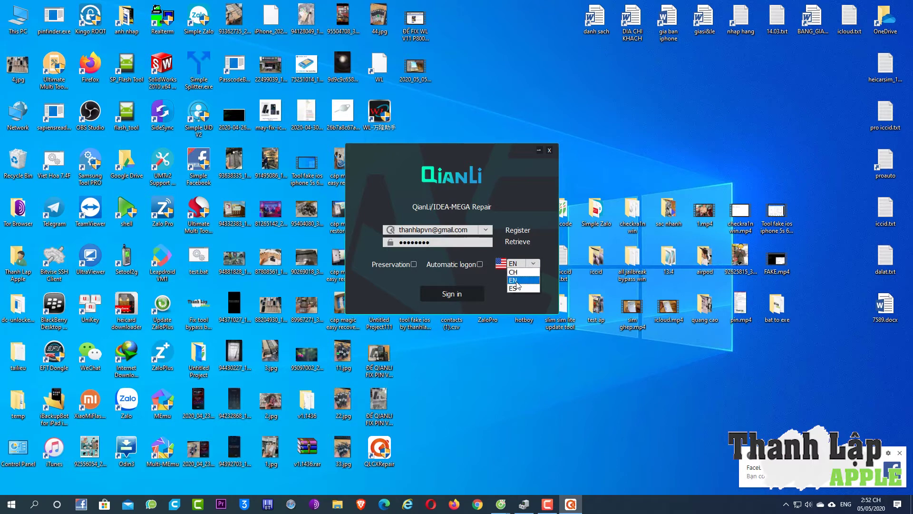
{"action": "left_click", "coordinate": [452, 294]}
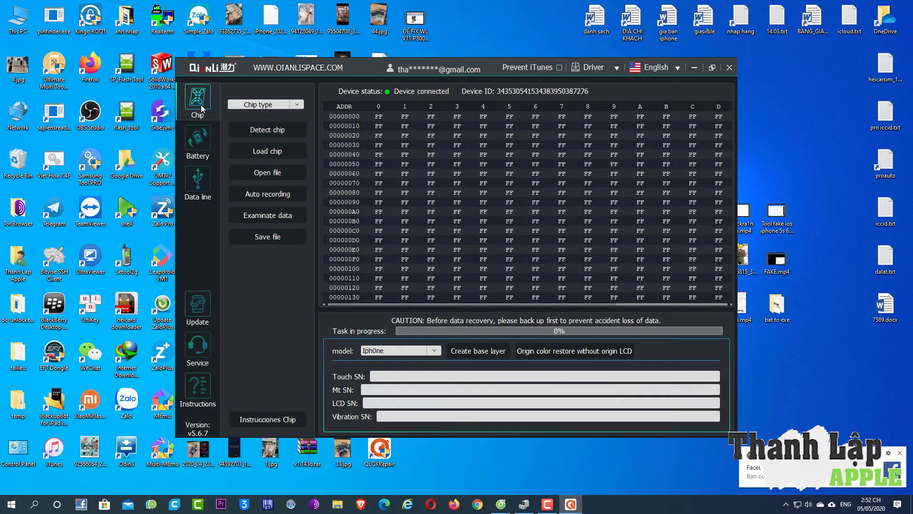
Look through the available chip types without changing the current selection
{"action": "left_click", "coordinate": [298, 106]}
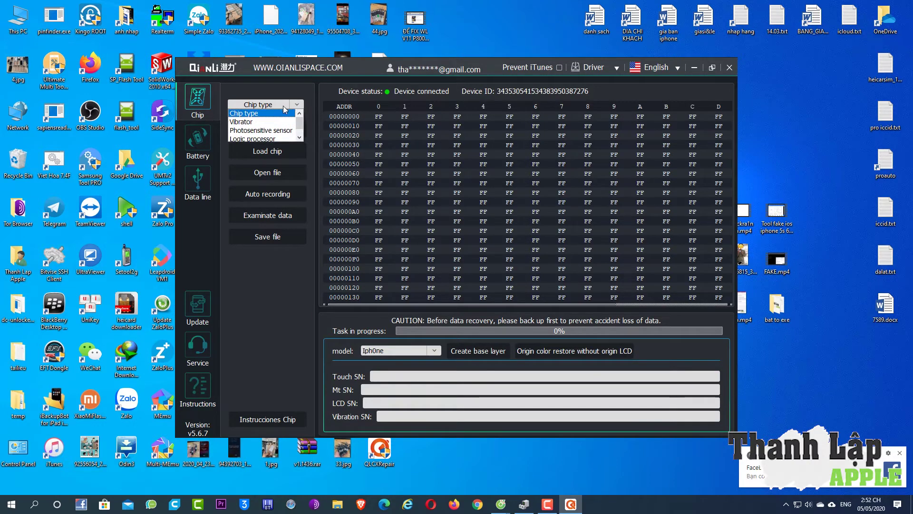
{"action": "left_click", "coordinate": [270, 120]}
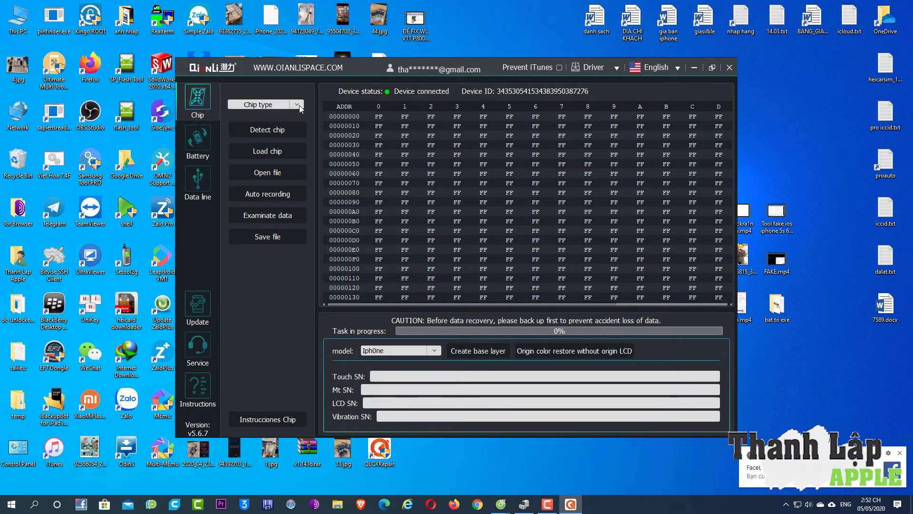
{"action": "left_click", "coordinate": [299, 106]}
{"action": "scroll", "coordinate": [298, 126], "scroll_direction": "down", "scroll_amount": 1}
{"action": "left_click", "coordinate": [275, 286]}
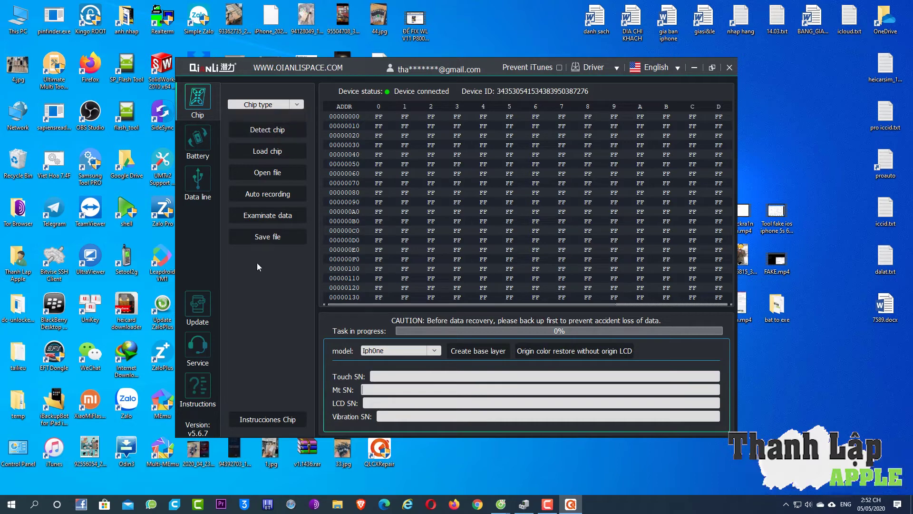
Detect the connected chip, keep the chip type as Photosensitive sensor, and run the chip detection a second time
{"action": "left_click", "coordinate": [264, 131]}
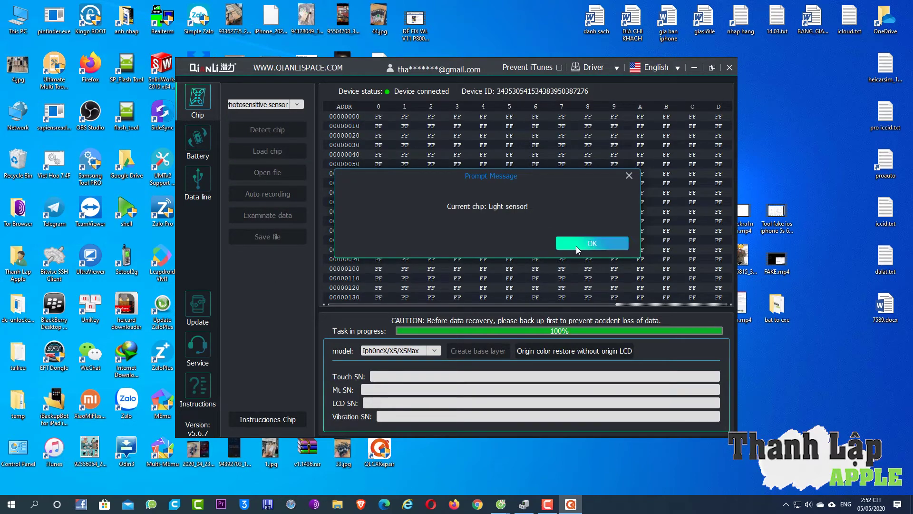
{"action": "left_click", "coordinate": [581, 244]}
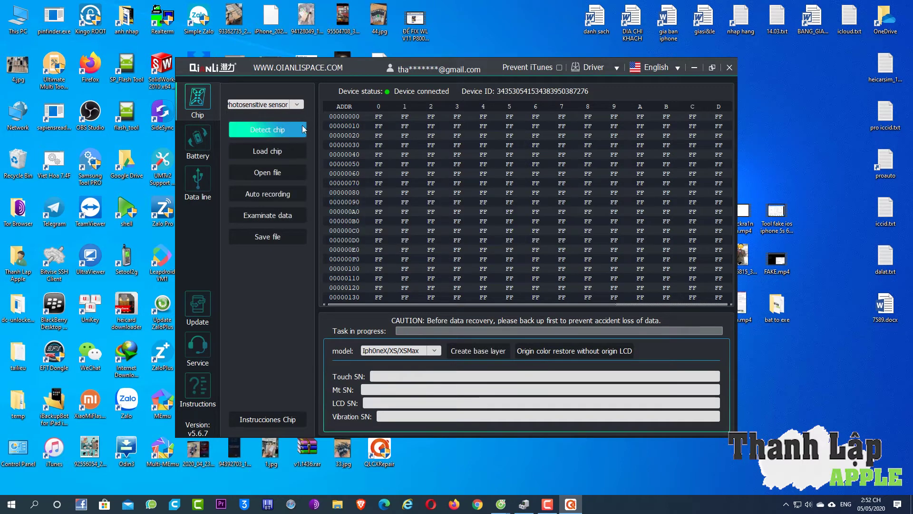
{"action": "left_click", "coordinate": [296, 107]}
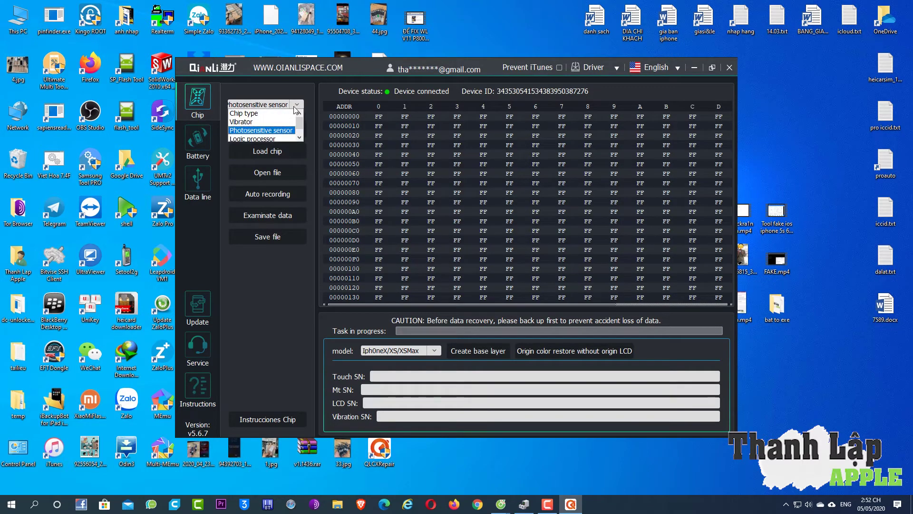
{"action": "left_click", "coordinate": [264, 132]}
{"action": "left_click", "coordinate": [264, 130]}
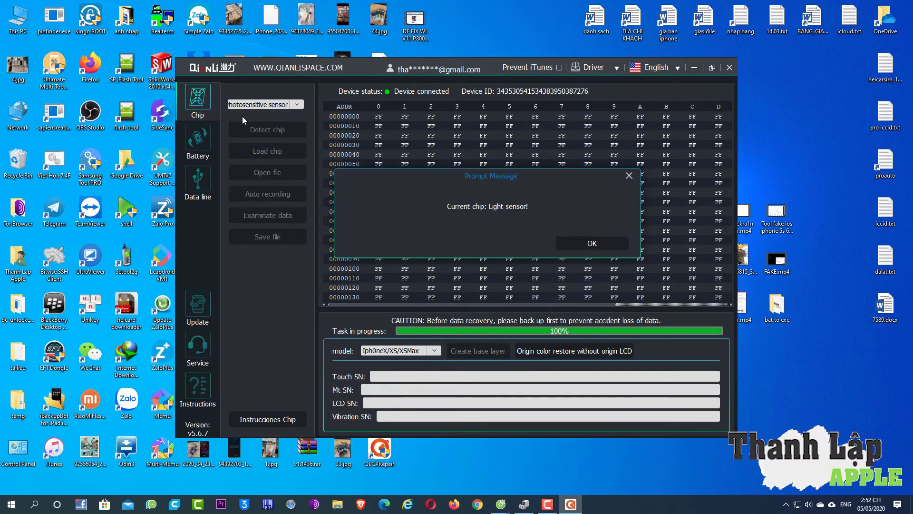
{"action": "left_click", "coordinate": [583, 245]}
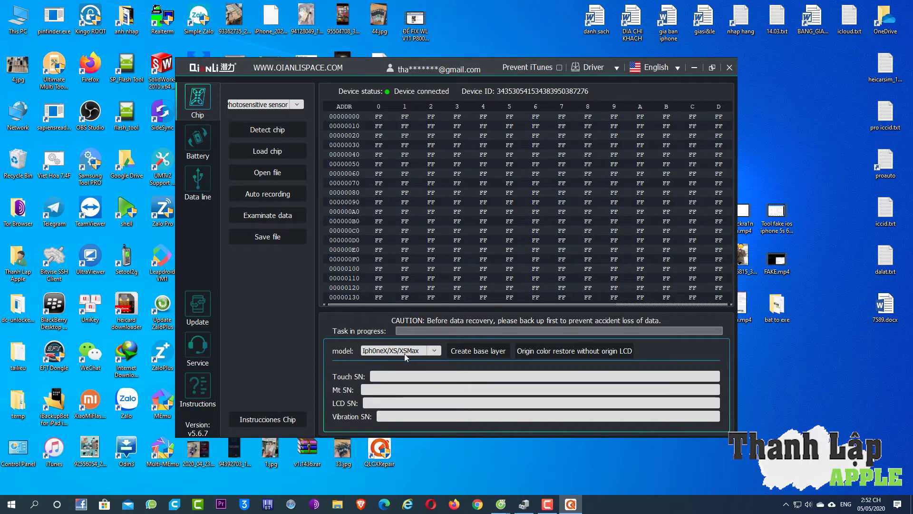
Place the cursor in the Mt SN field, allow 3uTools to make changes to the device and switch to it
{"action": "left_click", "coordinate": [385, 391]}
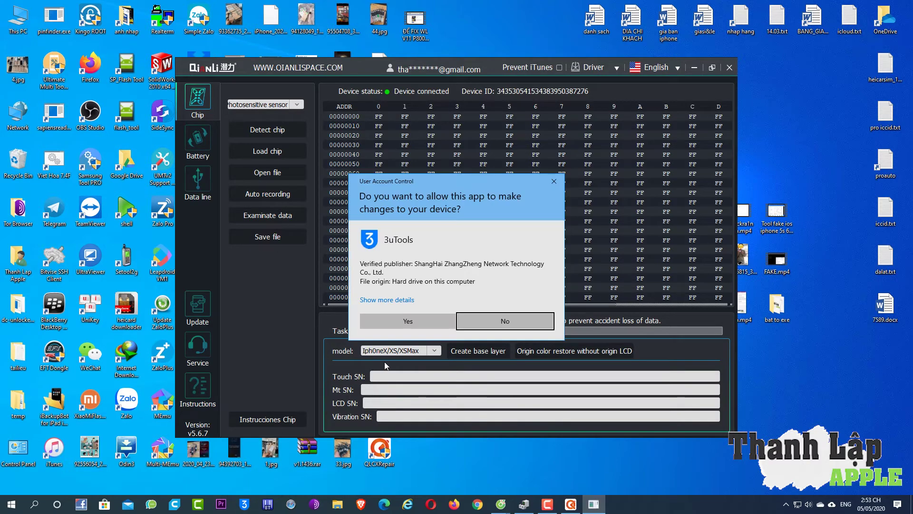
{"action": "left_click", "coordinate": [409, 321]}
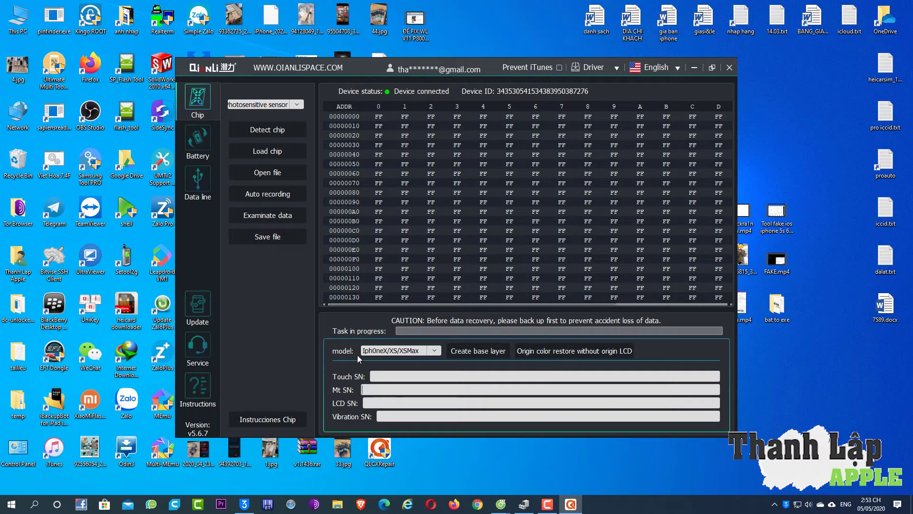
{"action": "left_click", "coordinate": [244, 504]}
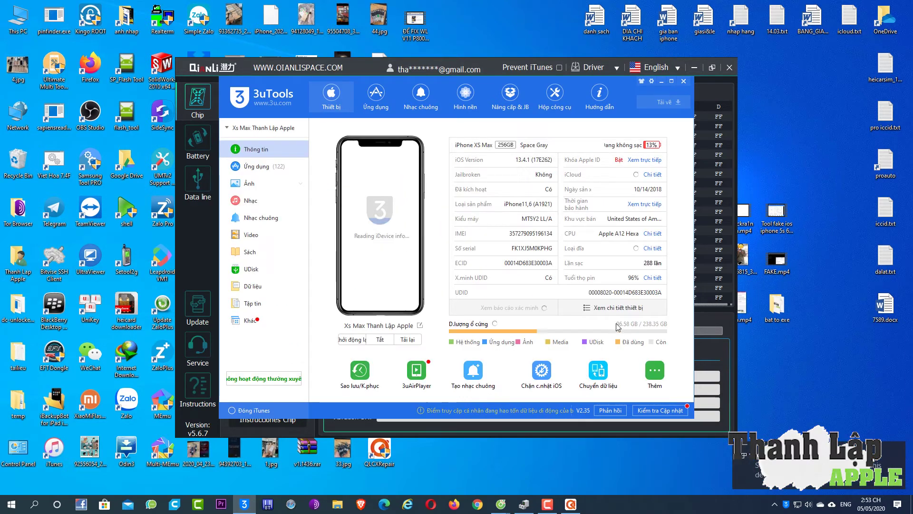
Open the connected iPhone XS Max's full device details, copy its MTSN value and close the details
{"action": "left_click", "coordinate": [619, 308]}
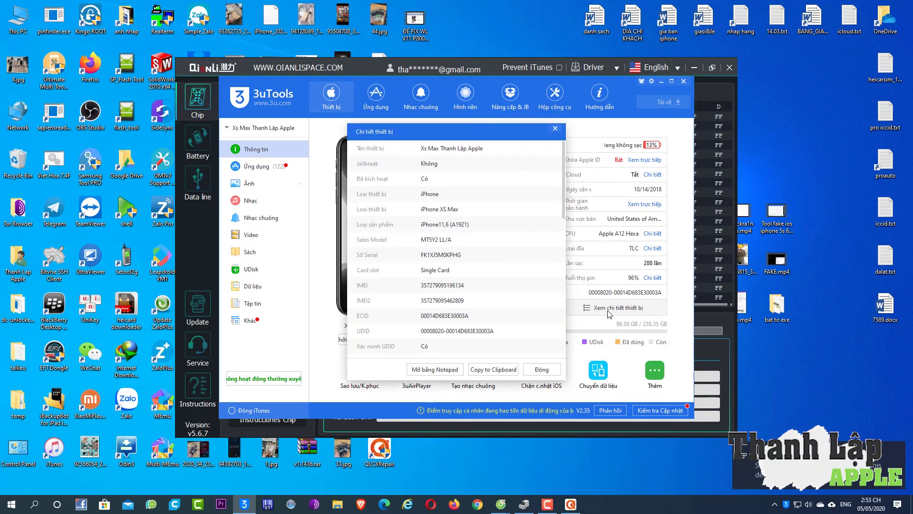
{"action": "scroll", "coordinate": [505, 300], "scroll_direction": "down", "scroll_amount": 5}
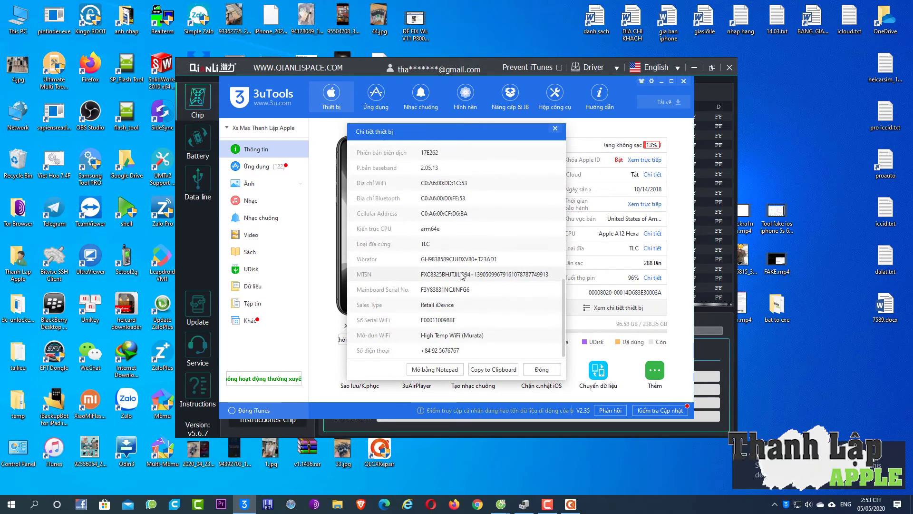
{"action": "right_click", "coordinate": [460, 273]}
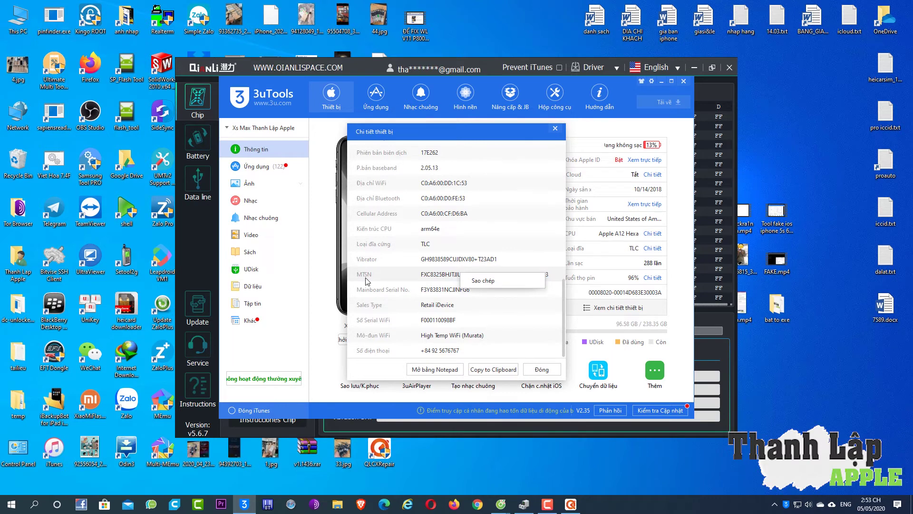
{"action": "left_click", "coordinate": [482, 282]}
{"action": "left_click", "coordinate": [555, 128]}
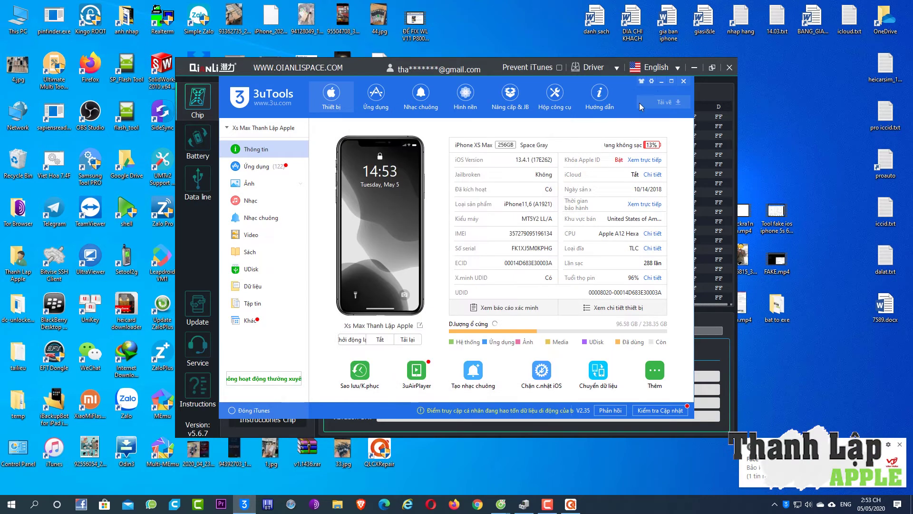
Minimise 3uTools and paste the copied MTSN into the Mt SN field for the Iph0neX/XS/XSMax model
{"action": "left_click", "coordinate": [661, 81]}
{"action": "left_click", "coordinate": [384, 390]}
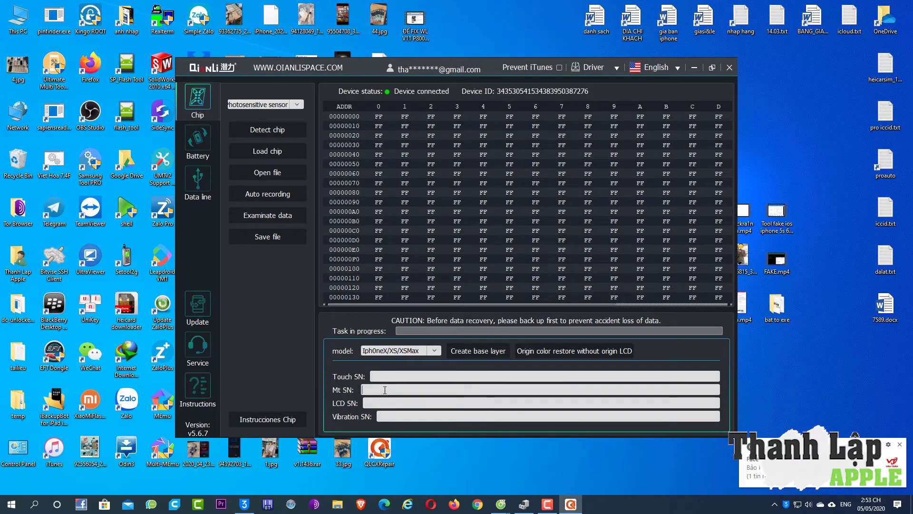
{"action": "key", "text": "ctrl+v"}
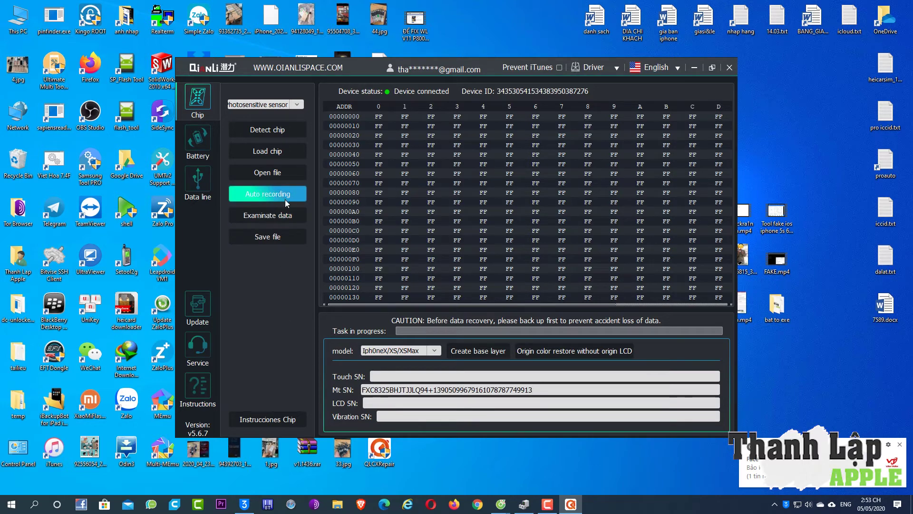
Look through the available chip types, including Logic processor, and glance at the battery page without changing the chip selection
{"action": "left_click", "coordinate": [295, 106]}
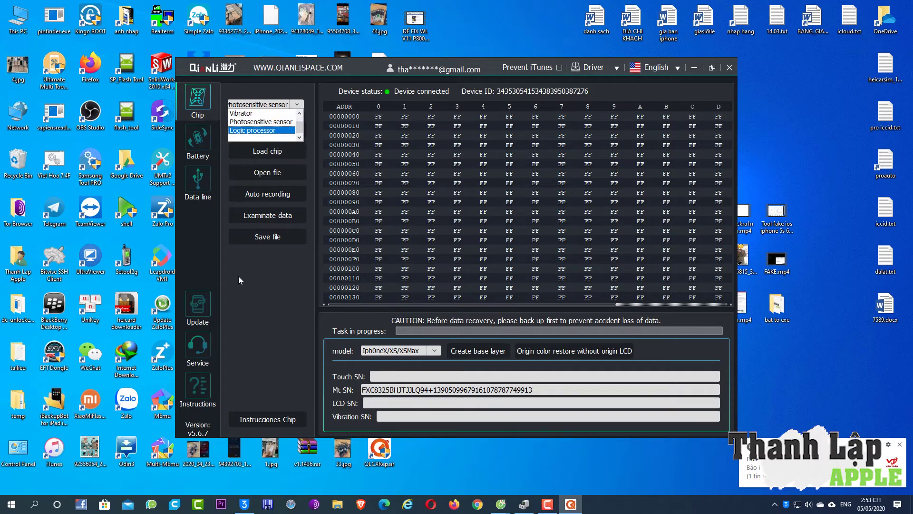
{"action": "left_click", "coordinate": [265, 131]}
{"action": "left_click", "coordinate": [264, 132]}
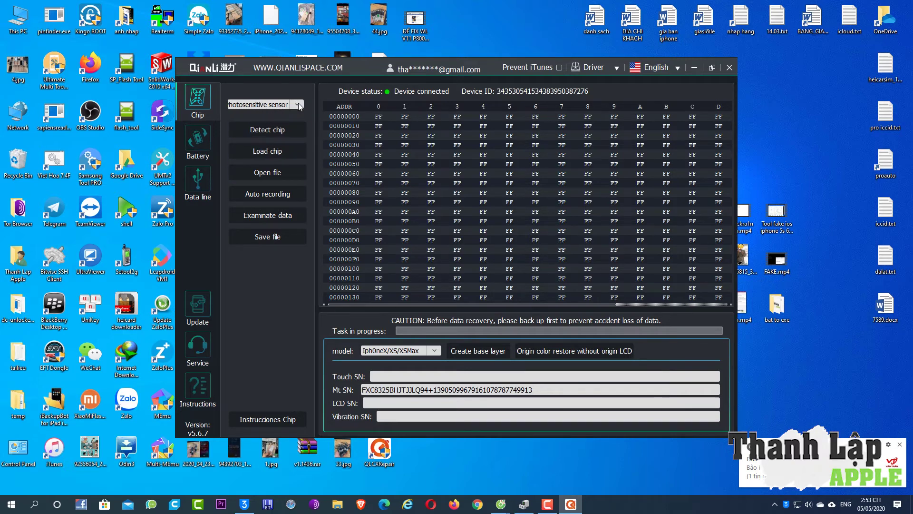
{"action": "left_click", "coordinate": [193, 158]}
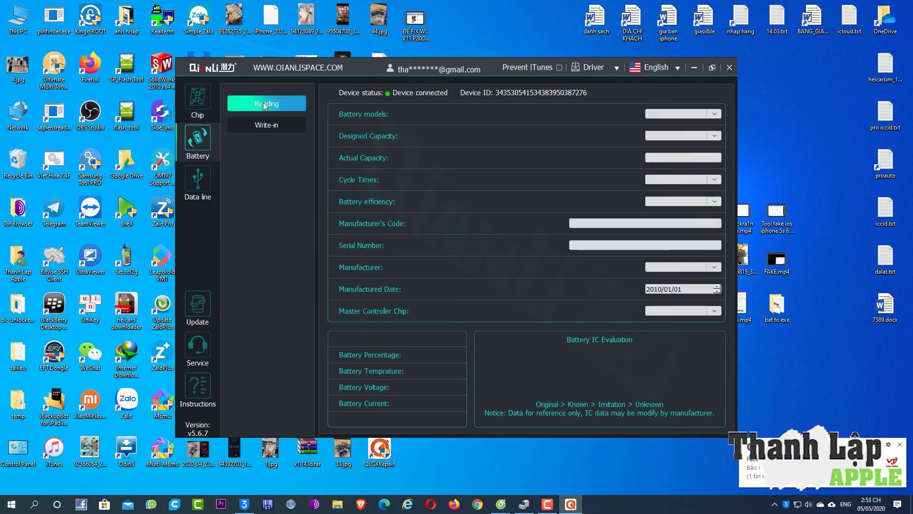
{"action": "left_click", "coordinate": [198, 98]}
{"action": "left_click", "coordinate": [296, 105]}
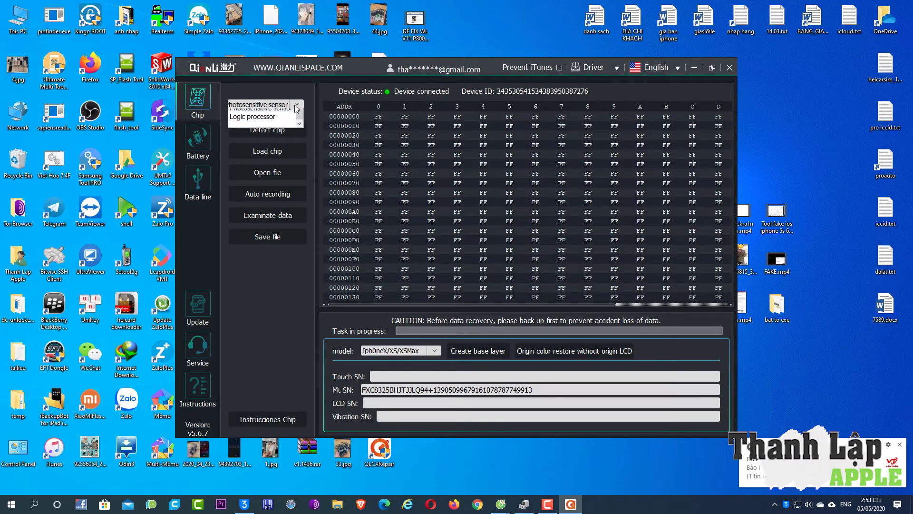
{"action": "scroll", "coordinate": [276, 123], "scroll_direction": "up", "scroll_amount": 1}
{"action": "scroll", "coordinate": [276, 124], "scroll_direction": "down", "scroll_amount": 1}
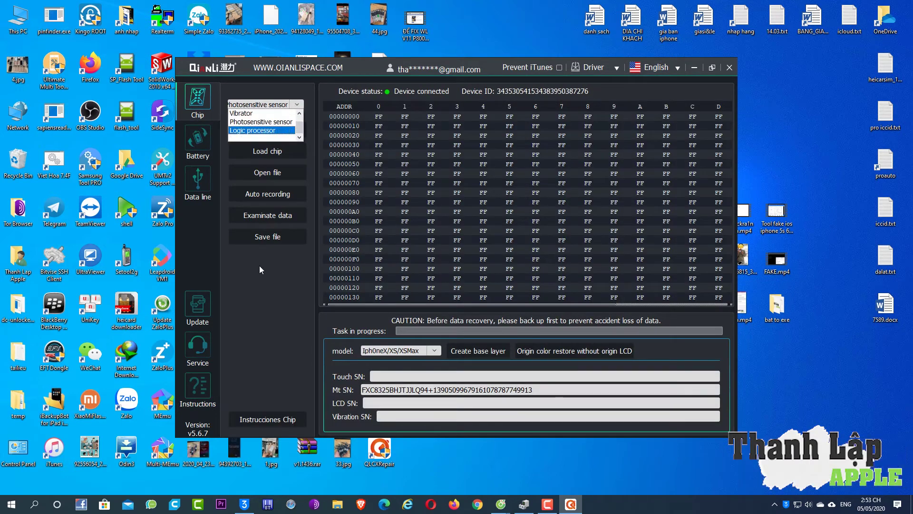
{"action": "left_click", "coordinate": [259, 265]}
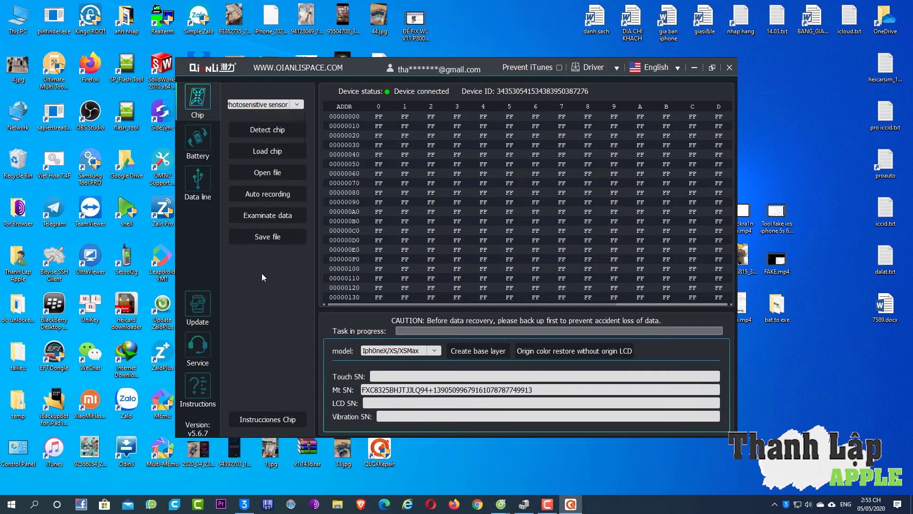
Read the connected battery's data on the battery page and select the editable serial number
{"action": "left_click", "coordinate": [204, 149]}
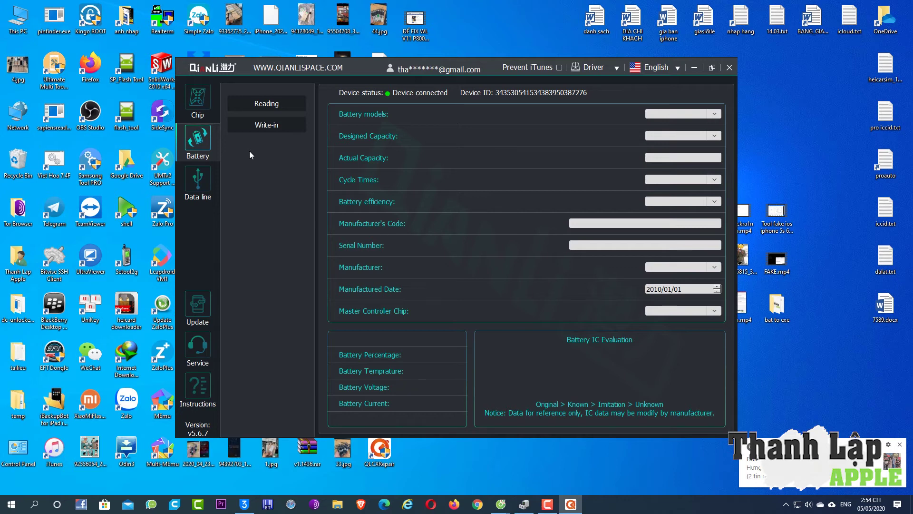
{"action": "left_click", "coordinate": [271, 107]}
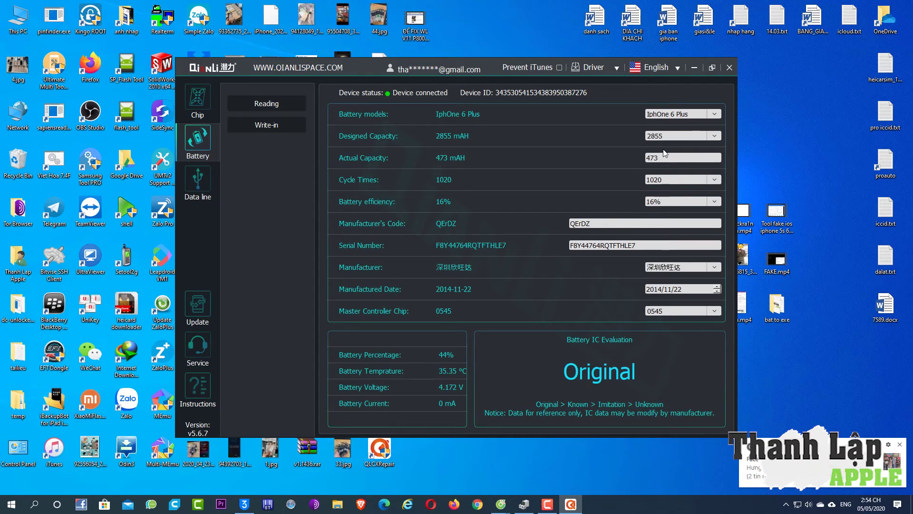
{"action": "left_click_drag", "start_coordinate": [657, 246], "coordinate": [569, 246]}
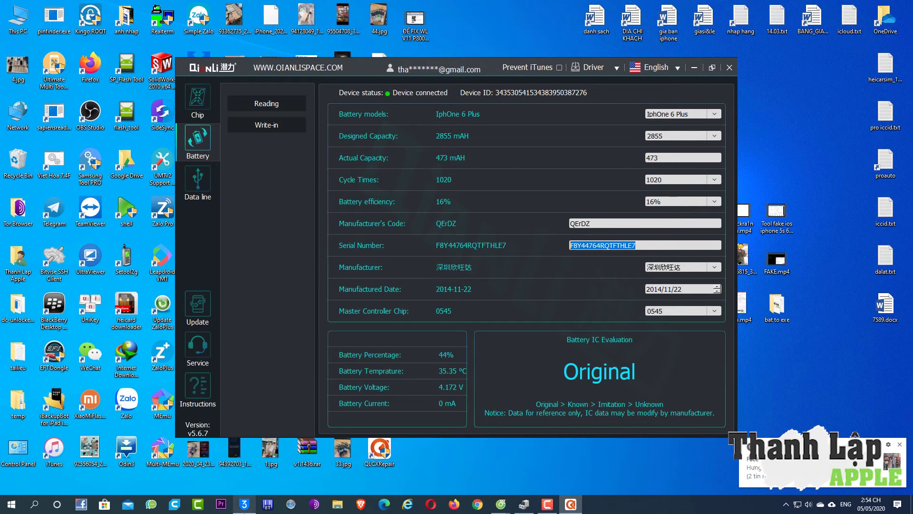
Switch to 3uTools, copy the ex-factory battery serial number from the iPhone's validation report and close the report
{"action": "left_click", "coordinate": [244, 503]}
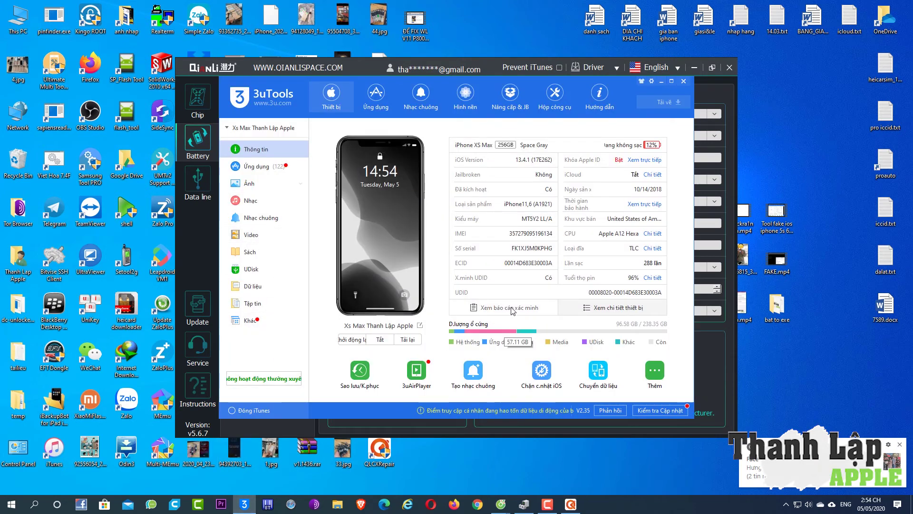
{"action": "left_click", "coordinate": [533, 312]}
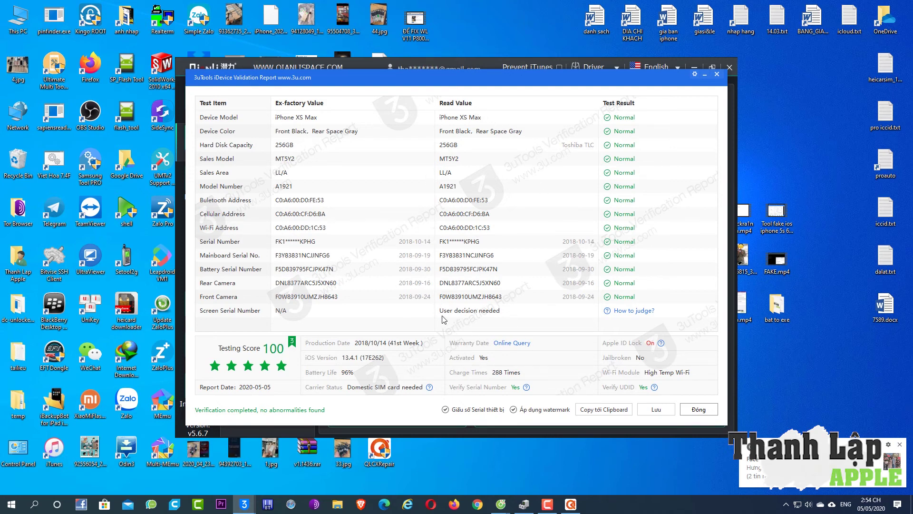
{"action": "left_click", "coordinate": [299, 269]}
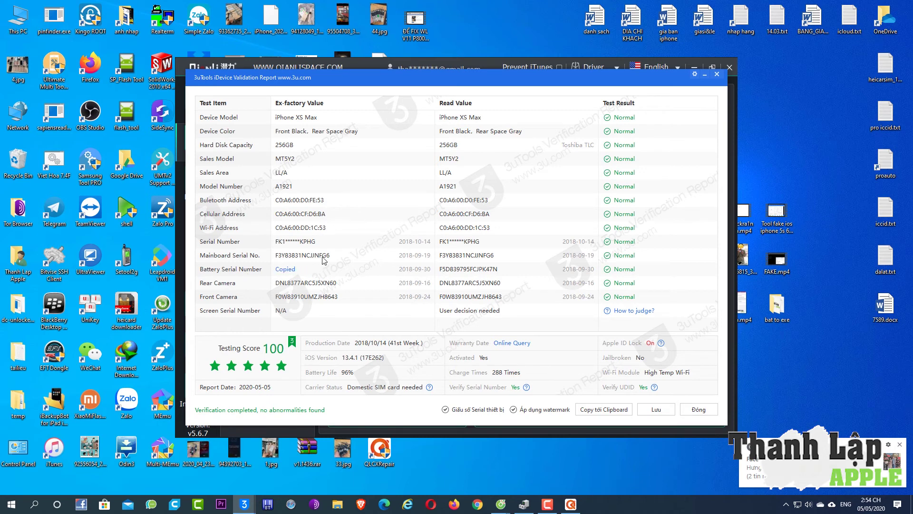
{"action": "left_click", "coordinate": [717, 74]}
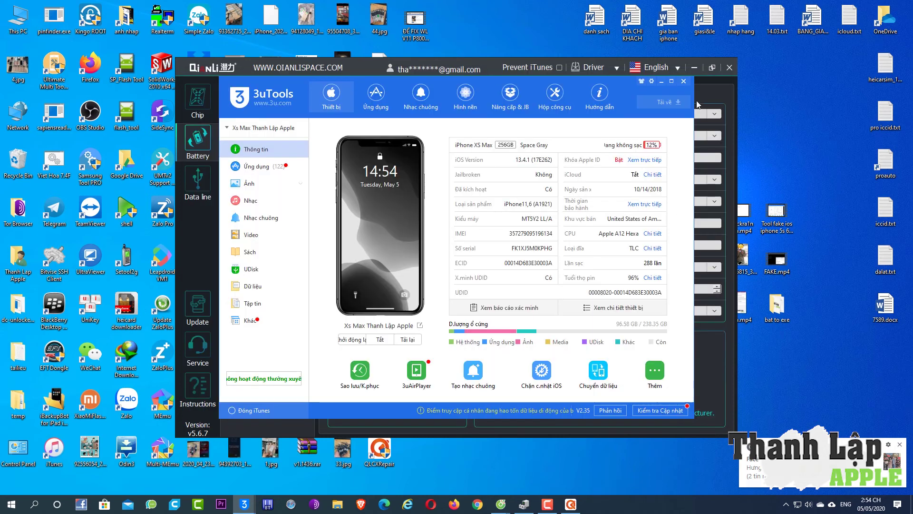
Return to the QianLi software and replace the selected battery serial number with the copied one
{"action": "left_click", "coordinate": [484, 62]}
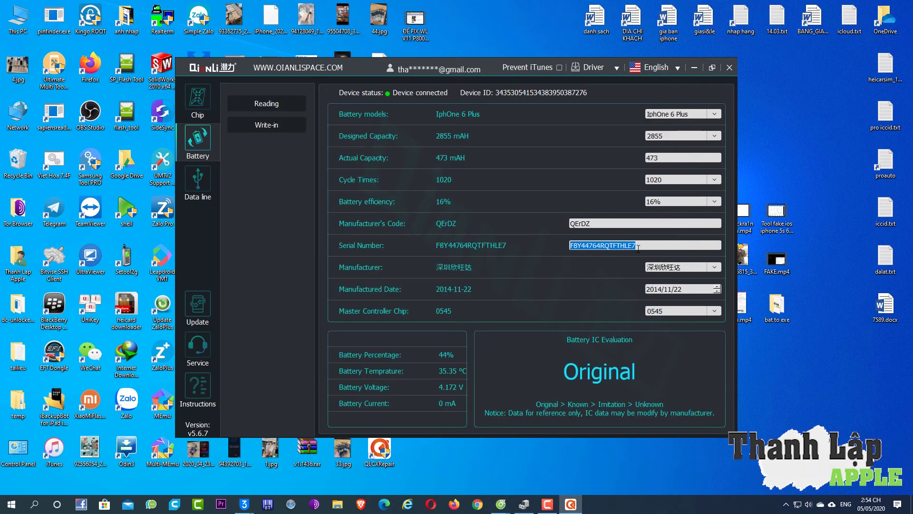
{"action": "right_click", "coordinate": [618, 246]}
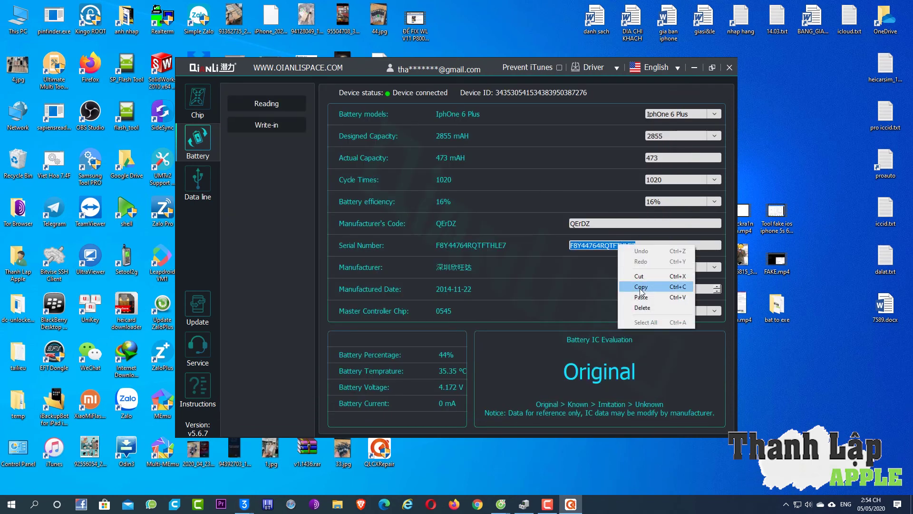
{"action": "left_click", "coordinate": [635, 295]}
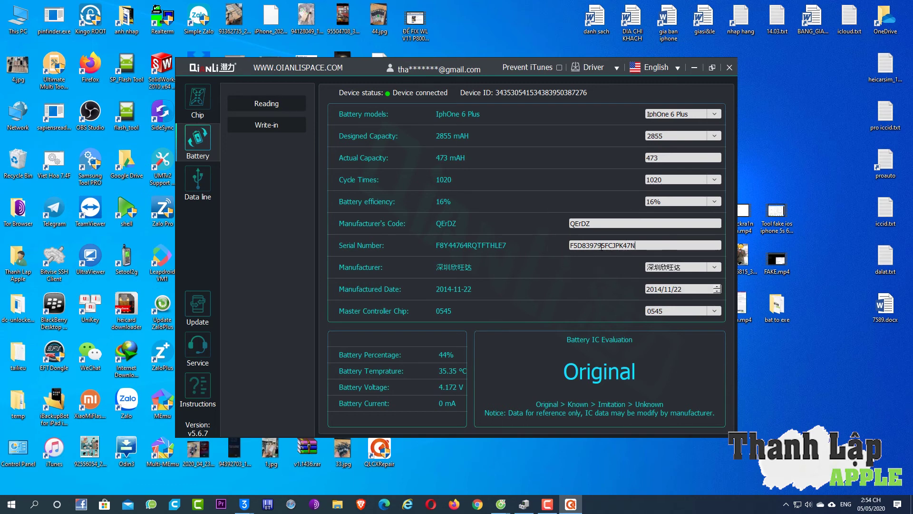
Check the battery's editable actual capacity, cycle times and serial number, and try to write the edited data to the battery
{"action": "left_click", "coordinate": [266, 126]}
{"action": "double_click", "coordinate": [660, 158]}
{"action": "left_click", "coordinate": [665, 158]}
{"action": "left_click_drag", "start_coordinate": [665, 158], "coordinate": [625, 158]}
{"action": "left_click", "coordinate": [667, 181]}
{"action": "double_click", "coordinate": [598, 245]}
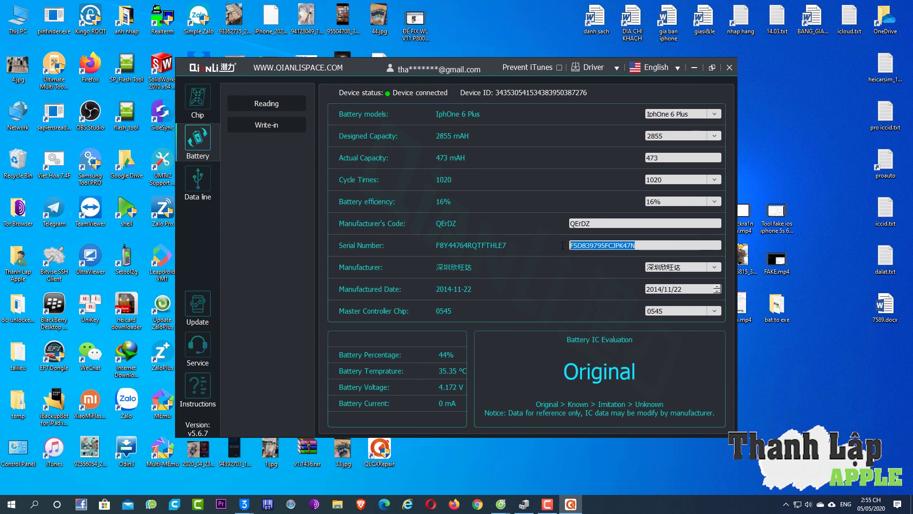
{"action": "left_click", "coordinate": [623, 245]}
{"action": "left_click_drag", "start_coordinate": [632, 245], "coordinate": [558, 248]}
{"action": "left_click", "coordinate": [280, 124]}
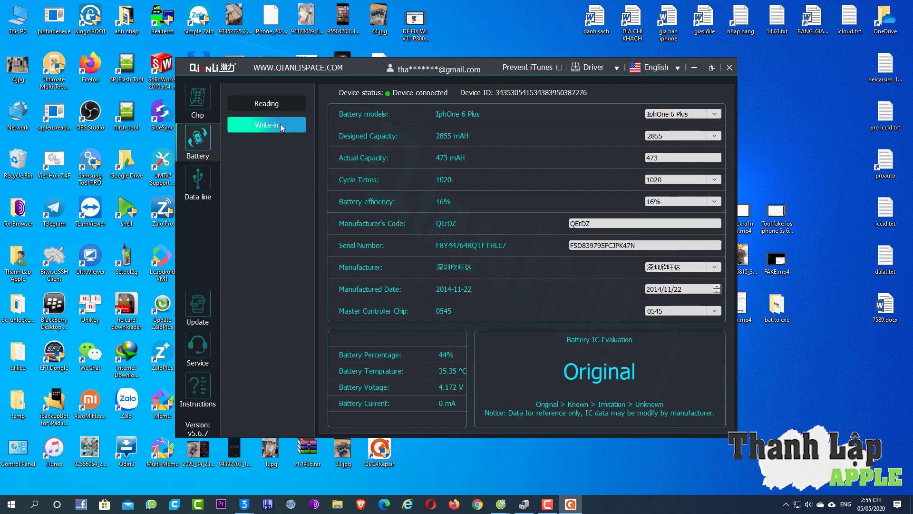